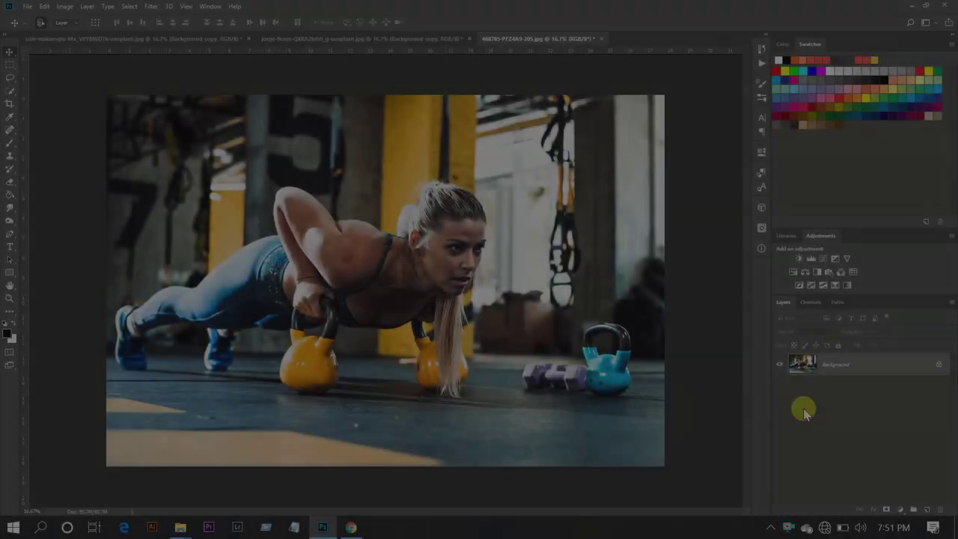
Duplicate the gym photo background to Layer 1 and convert it to a smart object.
{"action": "key", "text": "ctrl+j"}
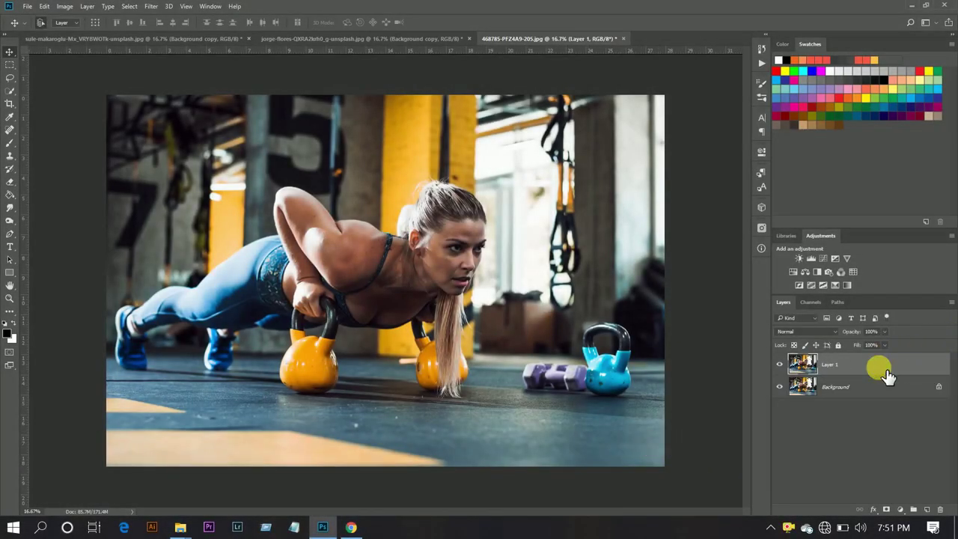
{"action": "right_click", "coordinate": [881, 366]}
{"action": "left_click", "coordinate": [621, 255]}
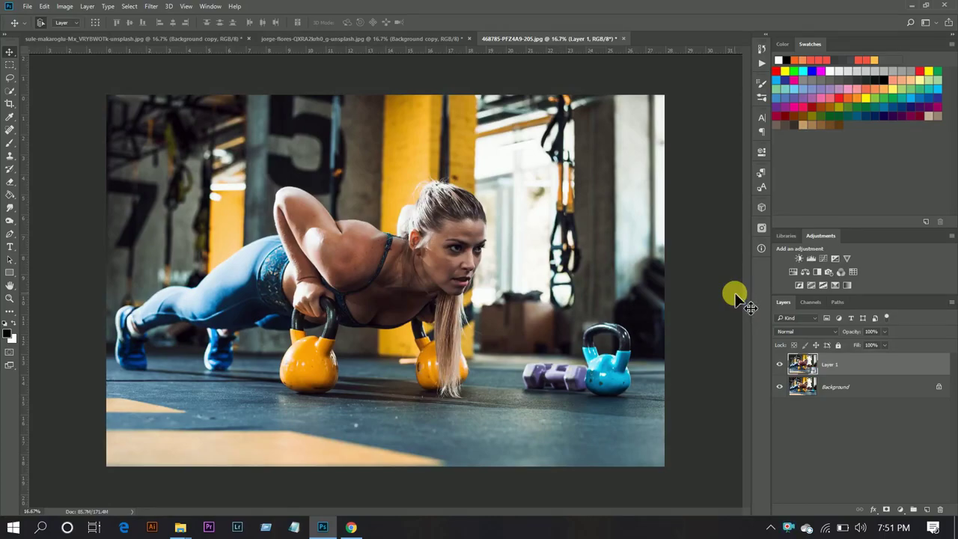
{"action": "left_click", "coordinate": [149, 6]}
Apply Camera Raw Filter with Temperature and Tint -10, Contrast +30, Shadows +75, Whites +55.
{"action": "left_click", "coordinate": [192, 92]}
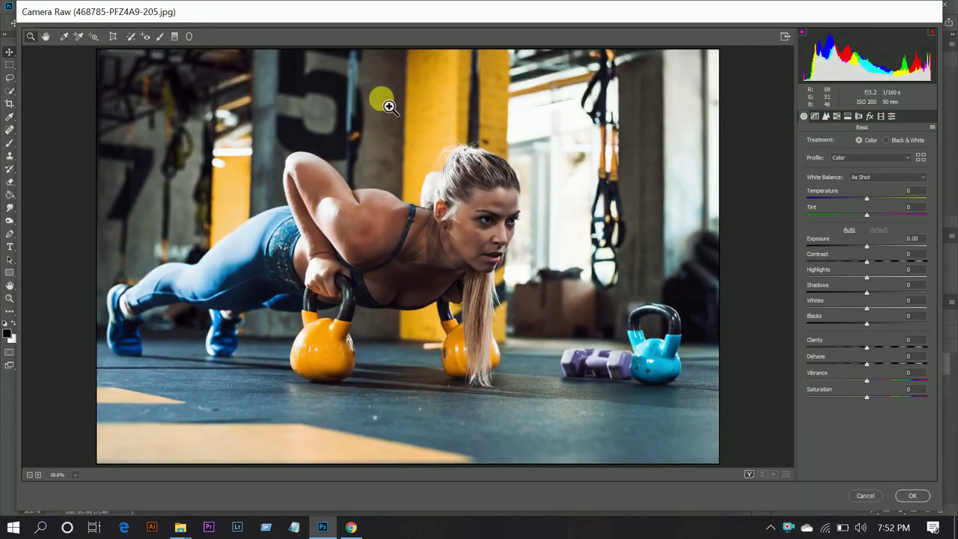
{"action": "left_click_drag", "start_coordinate": [868, 202], "coordinate": [859, 213]}
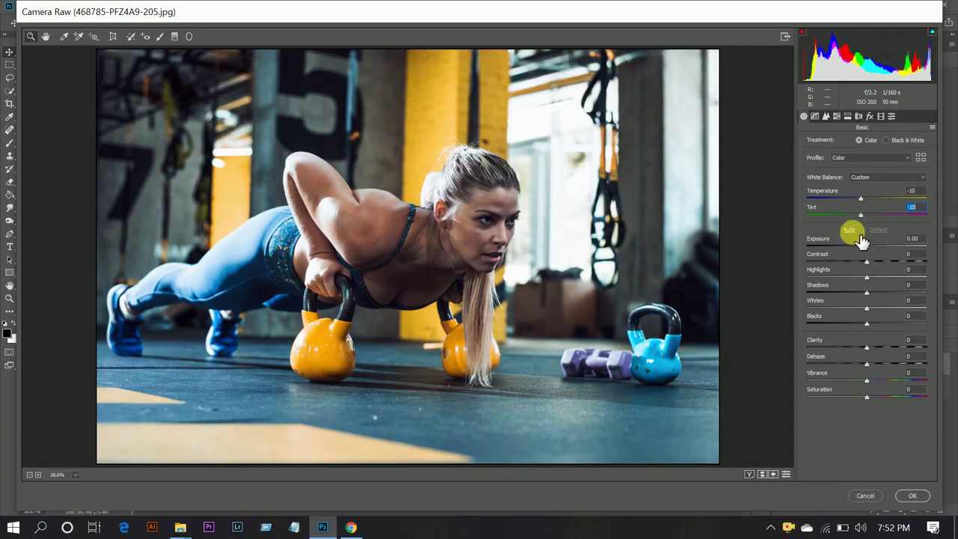
{"action": "left_click_drag", "start_coordinate": [866, 261], "coordinate": [884, 261]}
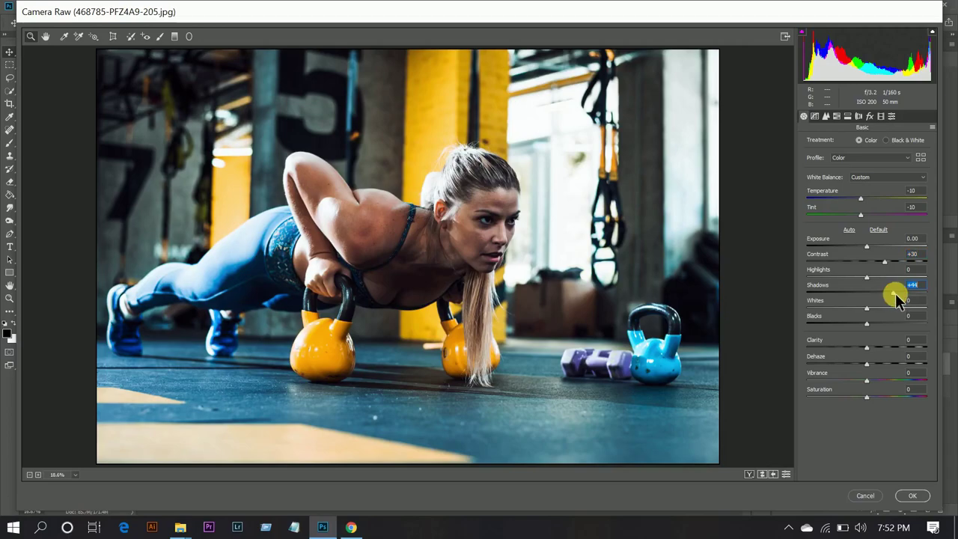
{"action": "left_click_drag", "start_coordinate": [894, 294], "coordinate": [913, 299]}
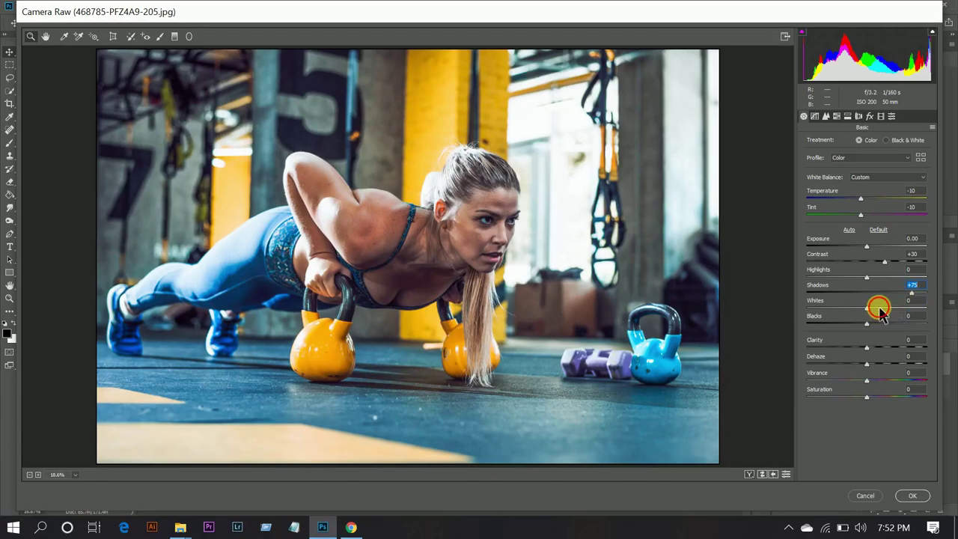
{"action": "left_click", "coordinate": [879, 307]}
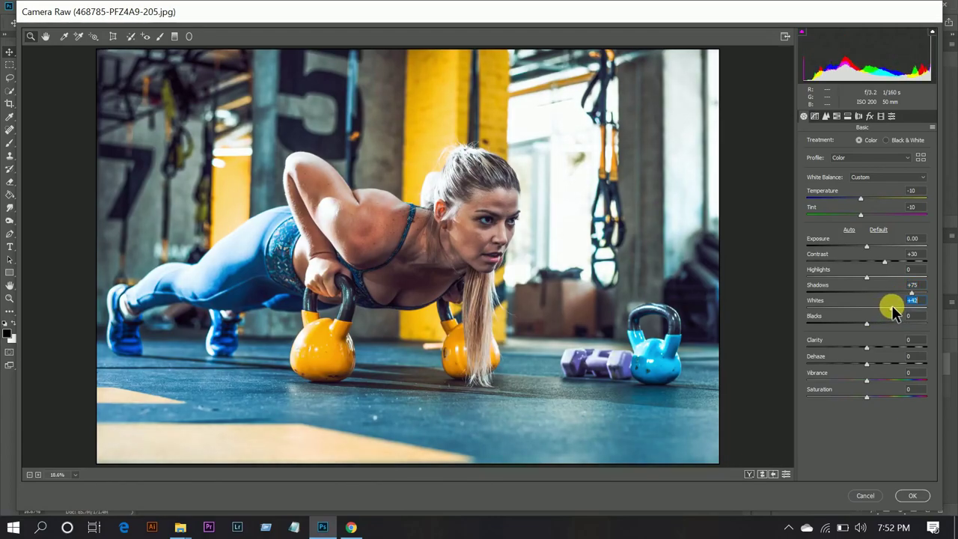
{"action": "key", "text": "Up"}
In the Basic panel, set Blacks -60, Clarity +10, Dehaze +10 and Saturation -15.
{"action": "left_click", "coordinate": [850, 324]}
{"action": "left_click_drag", "start_coordinate": [849, 324], "coordinate": [836, 324]}
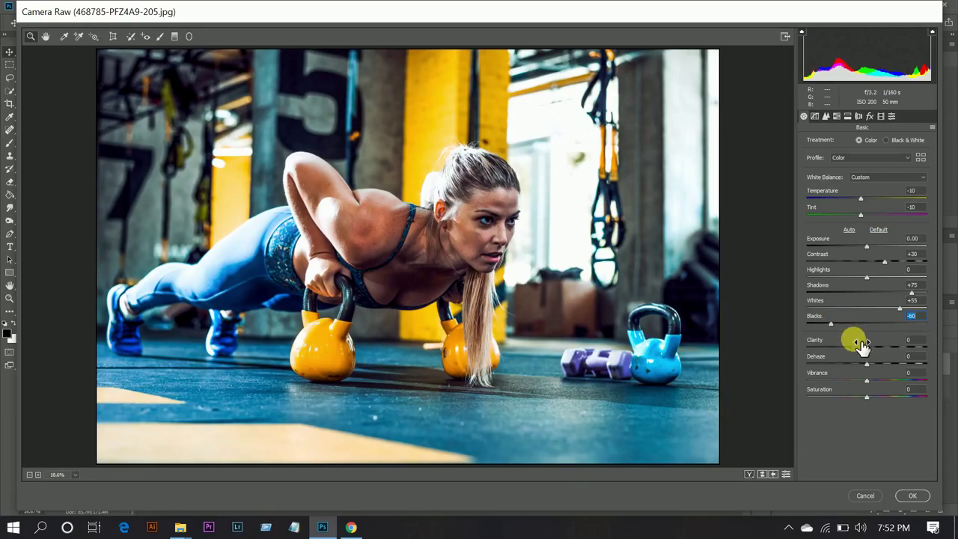
{"action": "left_click_drag", "start_coordinate": [883, 345], "coordinate": [873, 350]}
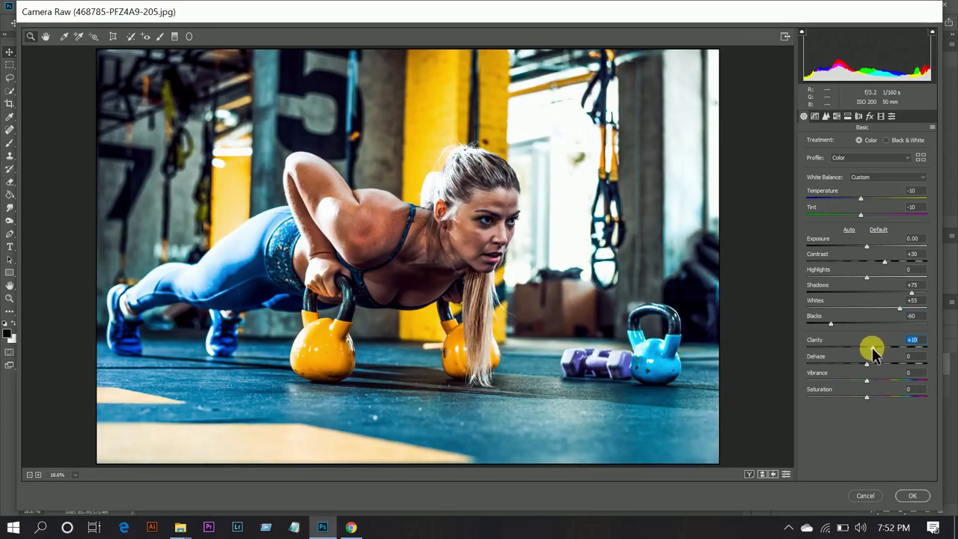
{"action": "left_click_drag", "start_coordinate": [879, 371], "coordinate": [874, 367]}
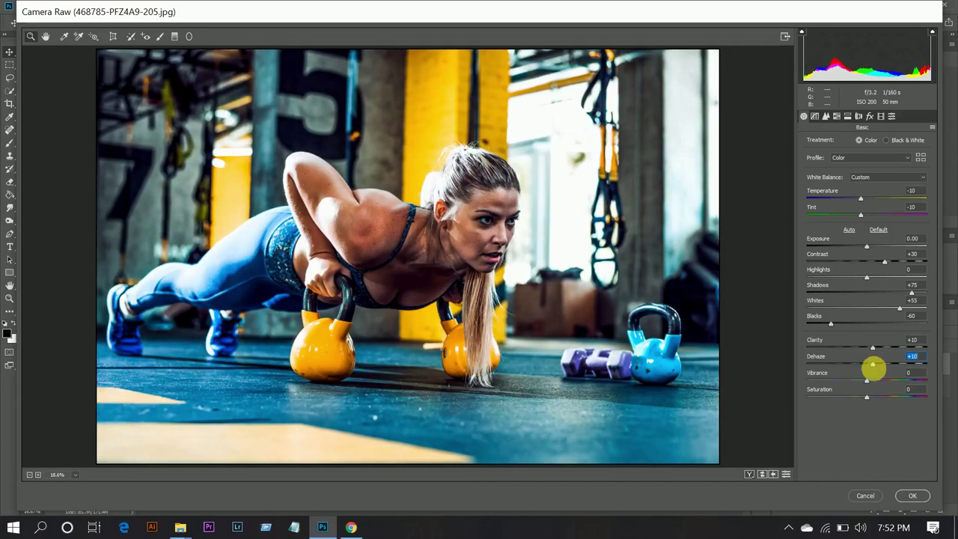
{"action": "left_click", "coordinate": [857, 396]}
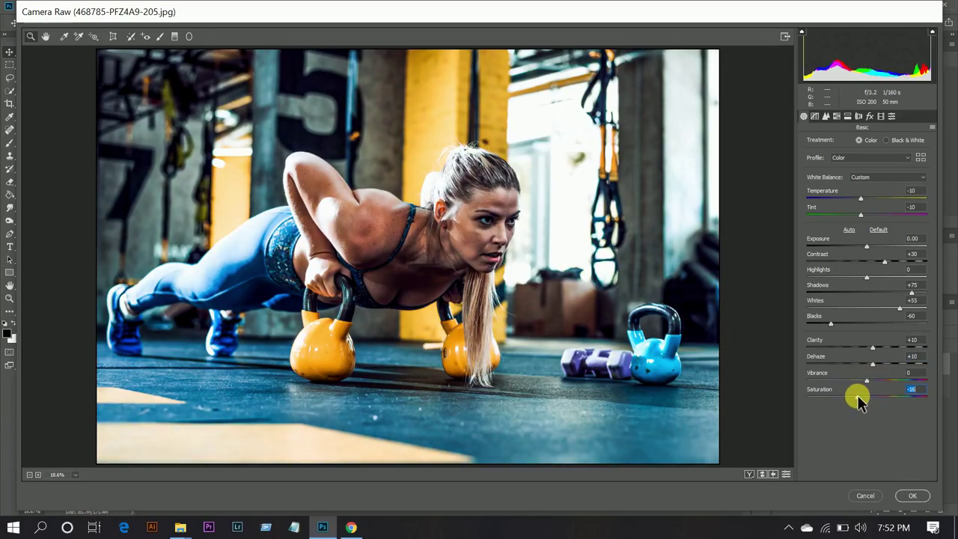
{"action": "left_click_drag", "start_coordinate": [858, 397], "coordinate": [858, 397]}
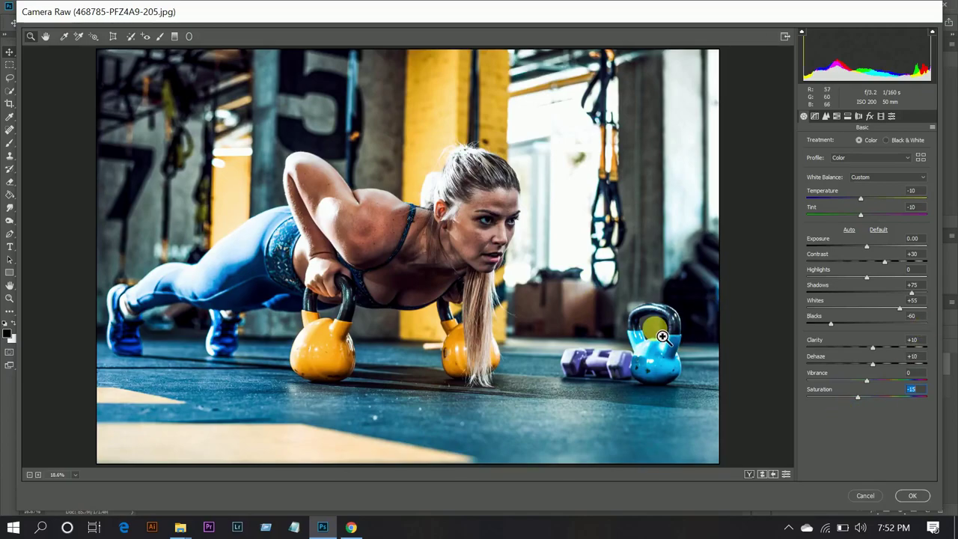
On the point tone curve, lift the black point output to 15 and add a shadow point at 22.
{"action": "left_click", "coordinate": [816, 116]}
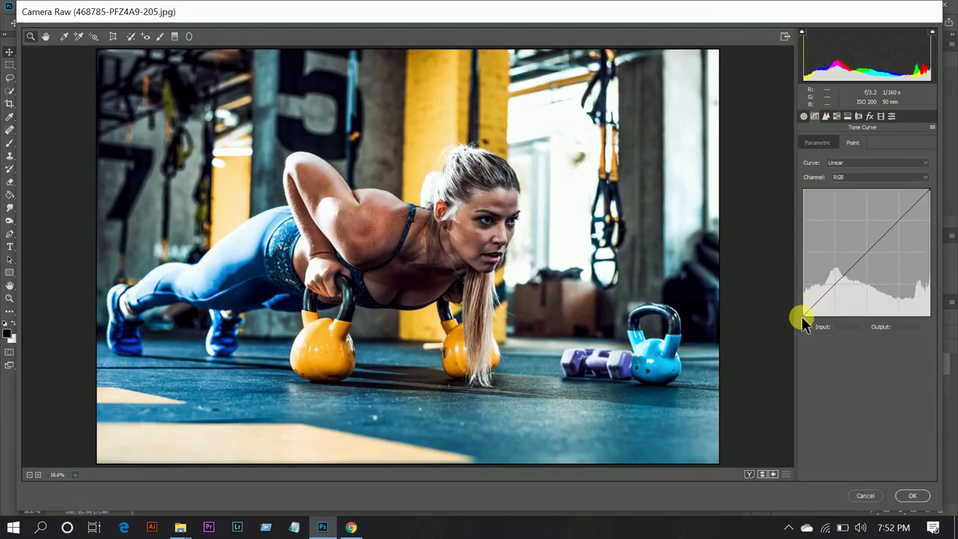
{"action": "mouse_move", "coordinate": [803, 315]}
{"action": "left_mouse_down"}
{"action": "mouse_move", "coordinate": [805, 306]}
{"action": "mouse_move", "coordinate": [805, 319]}
{"action": "left_mouse_up"}
{"action": "left_click", "coordinate": [903, 327]}
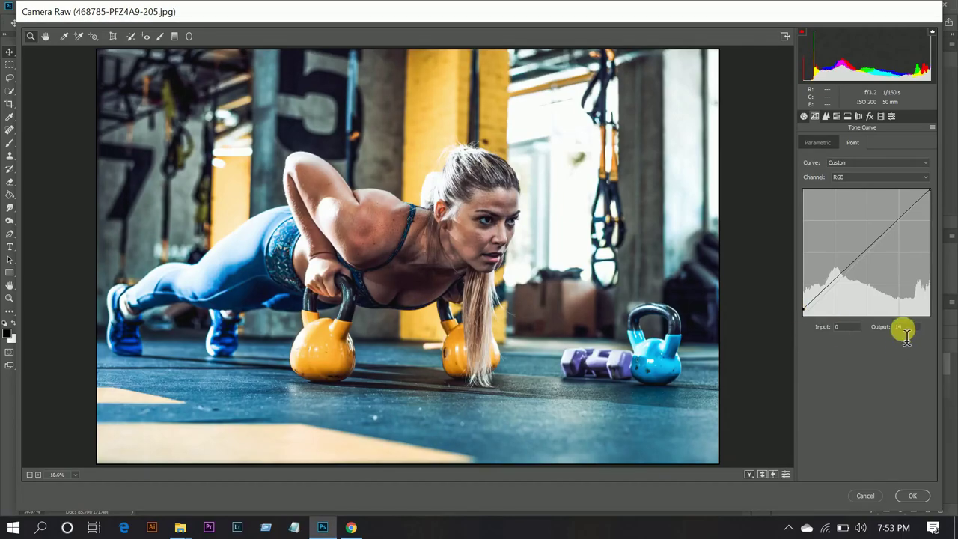
{"action": "key", "text": "Up"}
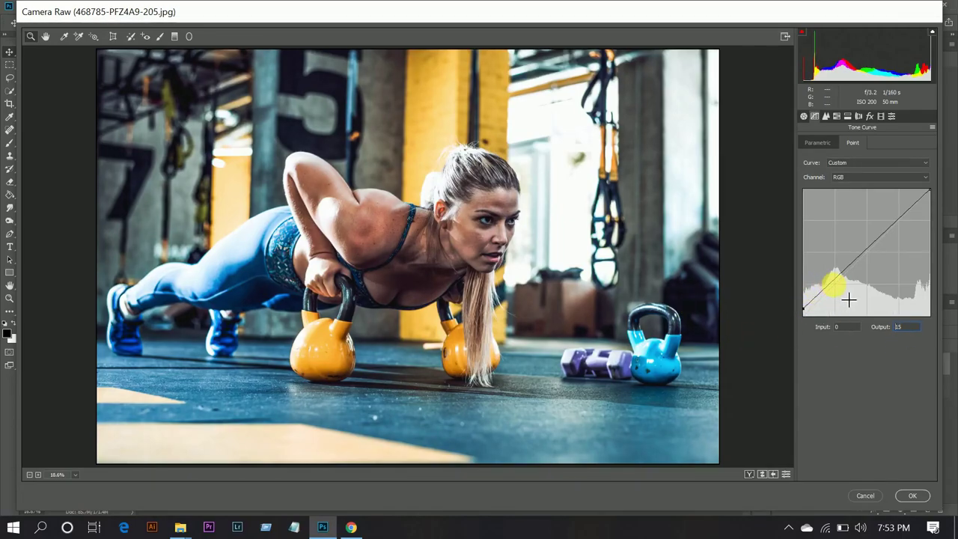
{"action": "left_click_drag", "start_coordinate": [849, 300], "coordinate": [828, 320]}
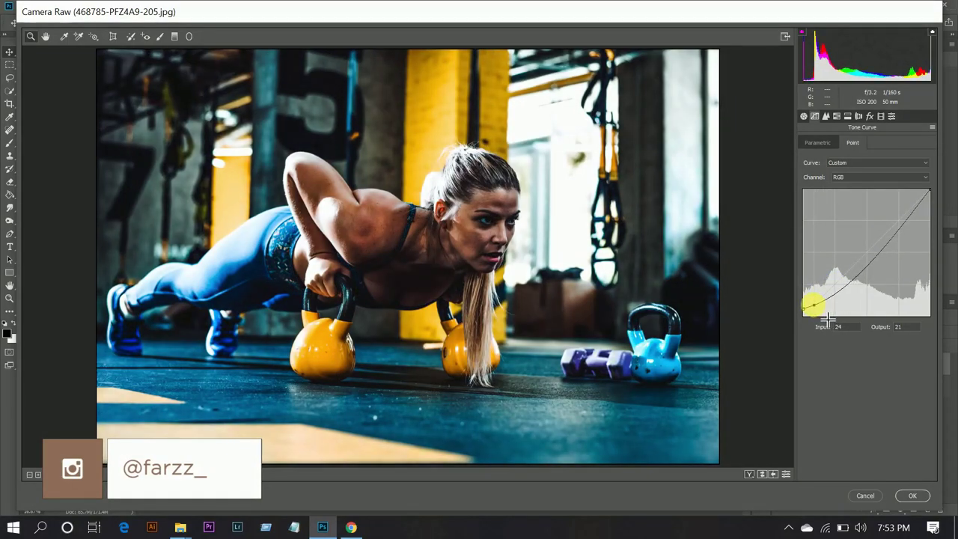
{"action": "left_click", "coordinate": [846, 326]}
{"action": "key", "text": "Up"}
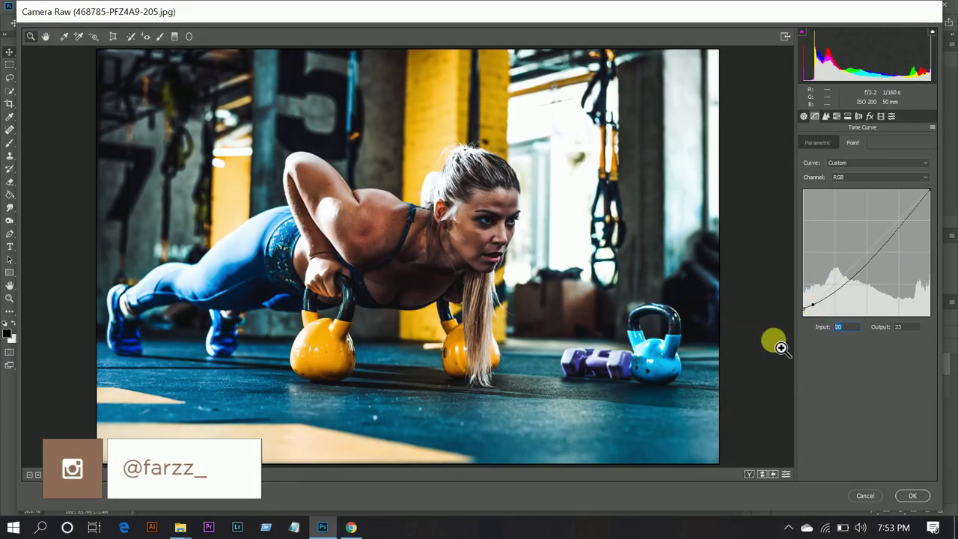
{"action": "left_click", "coordinate": [898, 327]}
{"action": "type", "text": "22"}
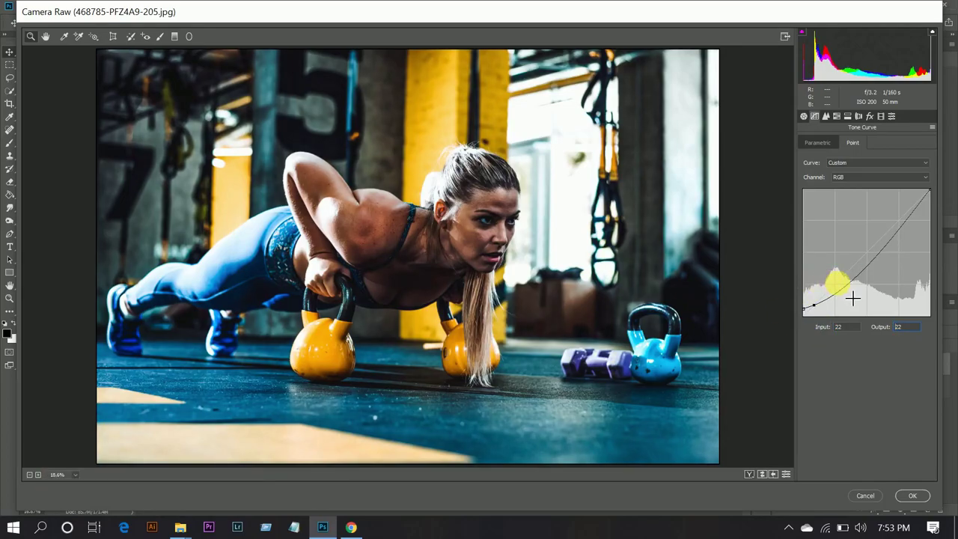
Add a midtone curve point at 72/72, plus a centre point and a highlight point.
{"action": "left_click", "coordinate": [837, 282]}
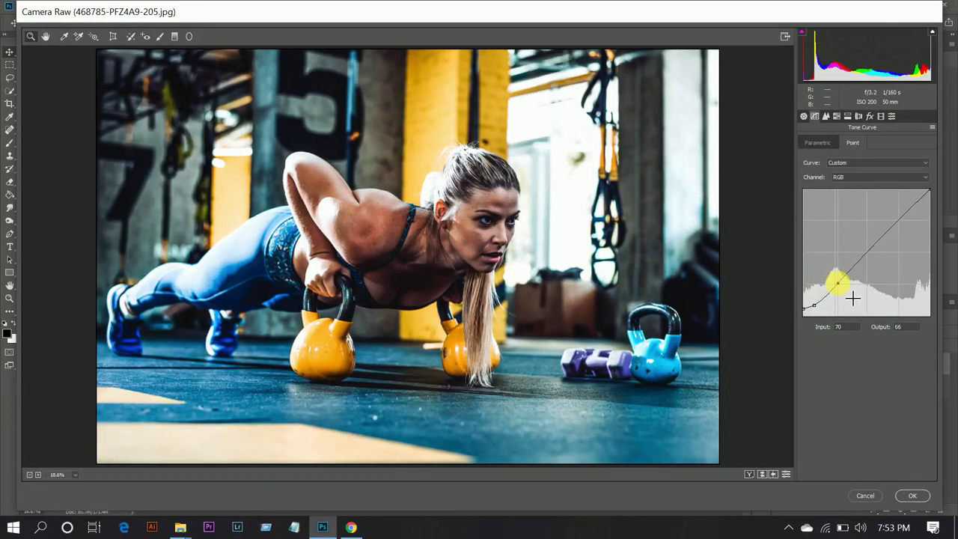
{"action": "left_click_drag", "start_coordinate": [837, 282], "coordinate": [840, 282]}
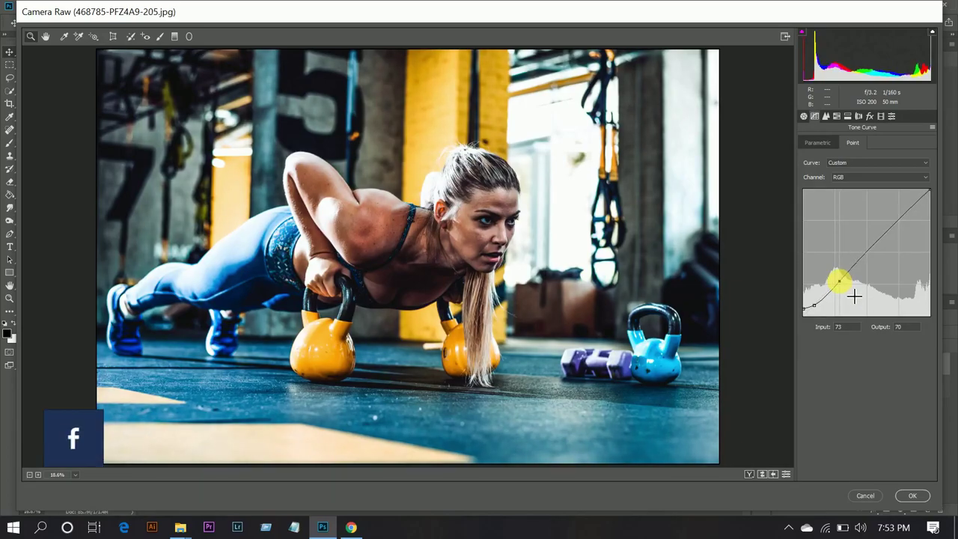
{"action": "left_click", "coordinate": [846, 326]}
{"action": "type", "text": "72"}
{"action": "left_click", "coordinate": [901, 327]}
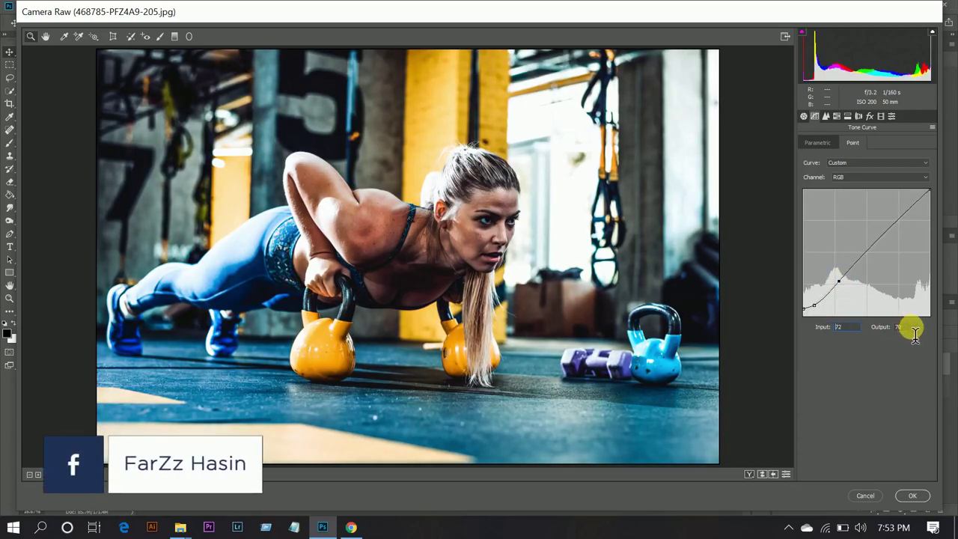
{"action": "type", "text": "72"}
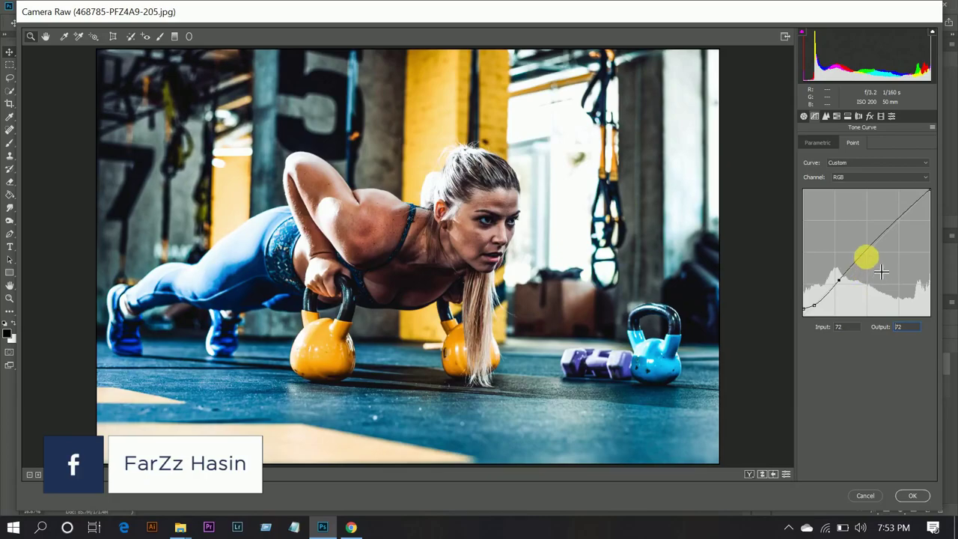
{"action": "left_click", "coordinate": [866, 251]}
{"action": "left_click", "coordinate": [898, 218]}
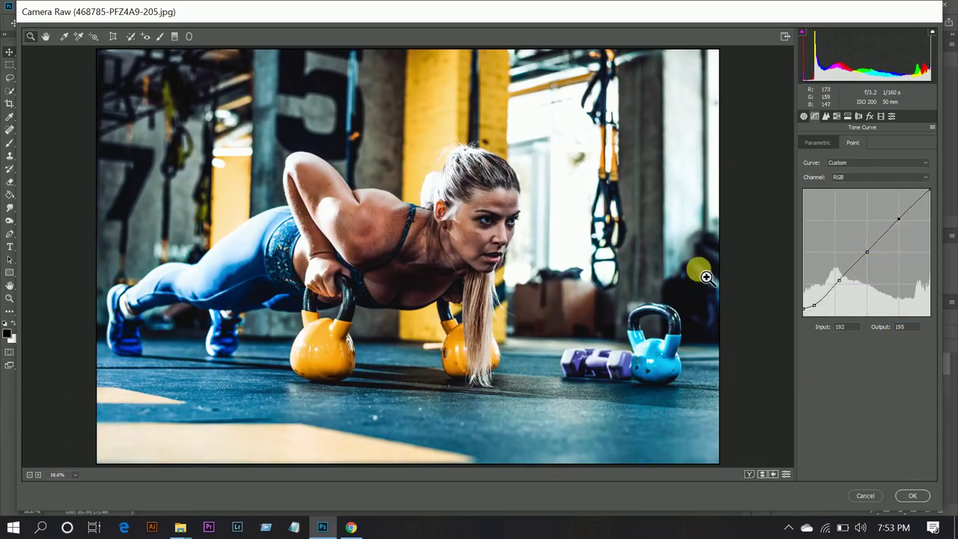
Set sharpening Amount 150, Radius 0.5, Detail 0 and Color noise reduction to 24.
{"action": "left_click", "coordinate": [826, 116]}
{"action": "left_click_drag", "start_coordinate": [814, 165], "coordinate": [813, 173]}
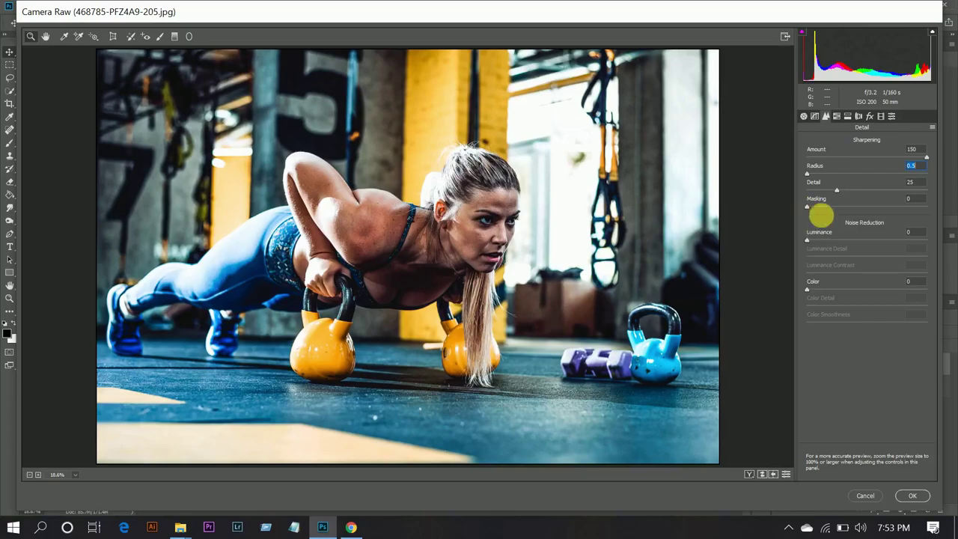
{"action": "left_click_drag", "start_coordinate": [831, 184], "coordinate": [767, 193]}
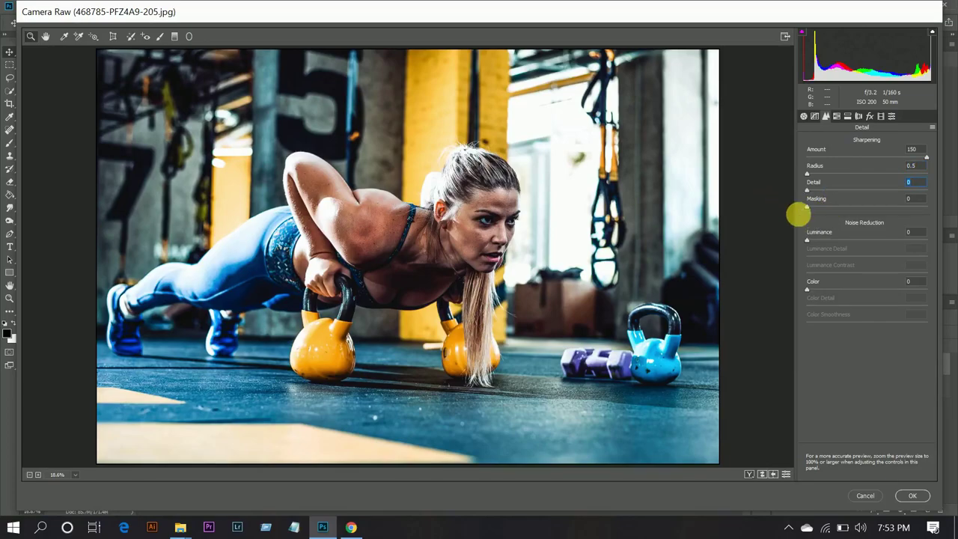
{"action": "left_click", "coordinate": [828, 289]}
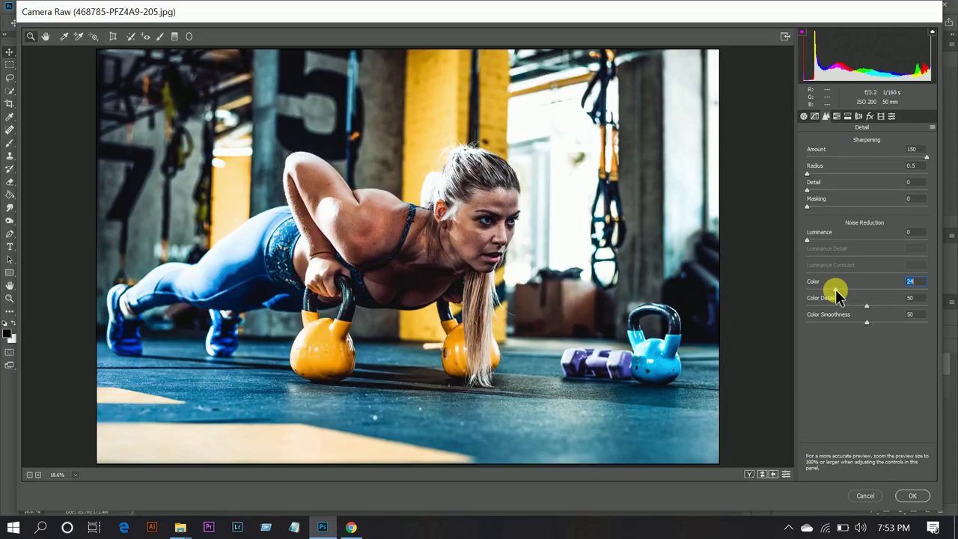
{"action": "left_click", "coordinate": [838, 117]}
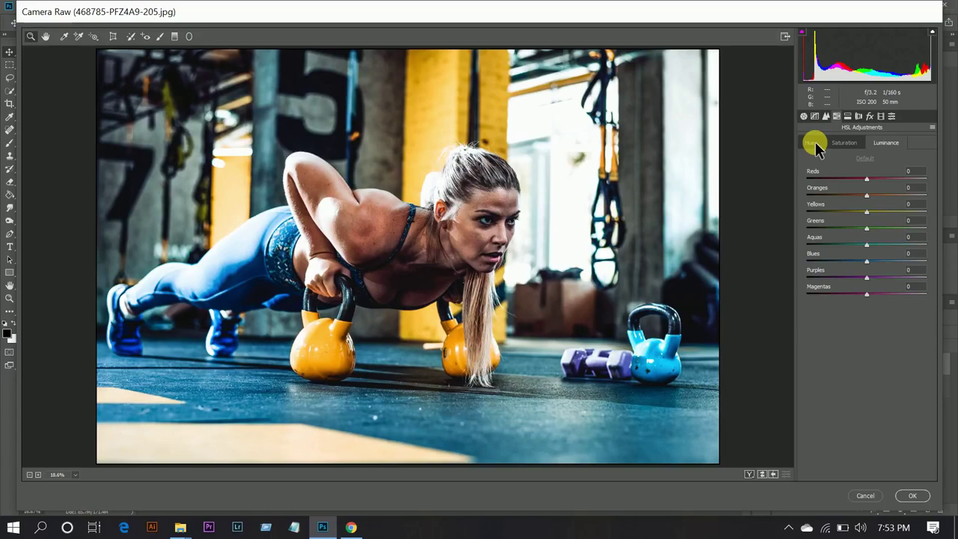
In HSL Hue, shift Oranges to +15, Yellows to -30 and Aquas to -57.
{"action": "left_click", "coordinate": [815, 143]}
{"action": "left_click_drag", "start_coordinate": [866, 195], "coordinate": [873, 196]}
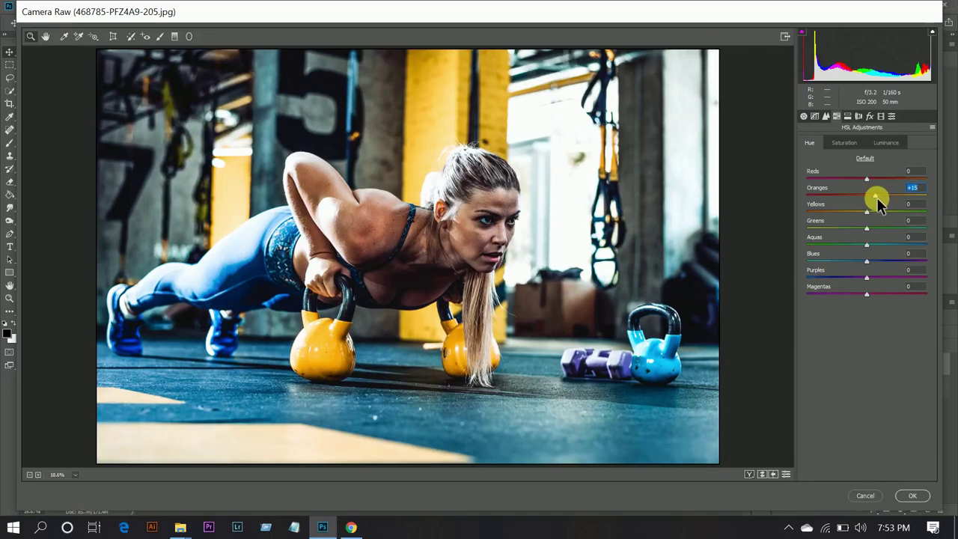
{"action": "left_click_drag", "start_coordinate": [866, 211], "coordinate": [848, 214]}
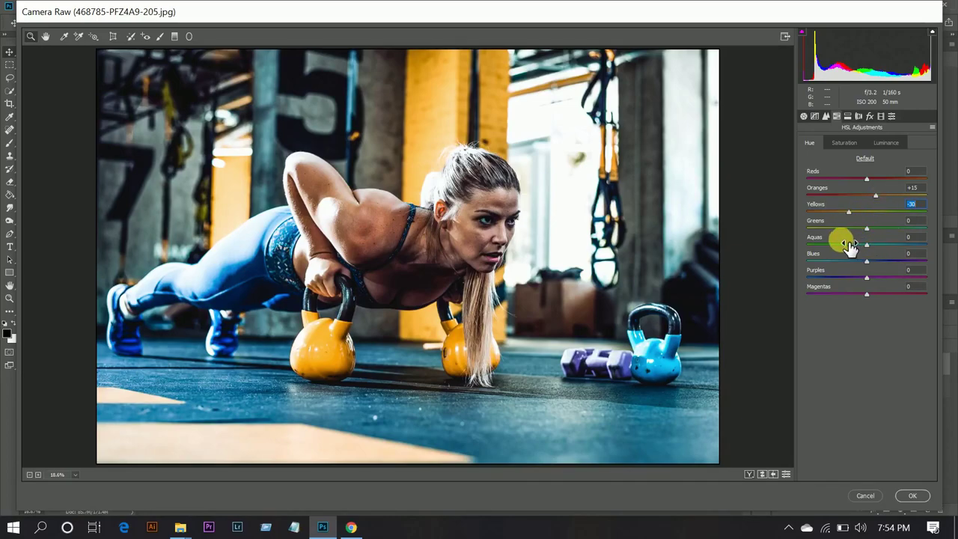
{"action": "mouse_move", "coordinate": [846, 245]}
{"action": "left_mouse_down"}
{"action": "mouse_move", "coordinate": [677, 249]}
{"action": "mouse_move", "coordinate": [842, 237]}
{"action": "mouse_move", "coordinate": [819, 238]}
{"action": "mouse_move", "coordinate": [822, 249]}
{"action": "left_mouse_up"}
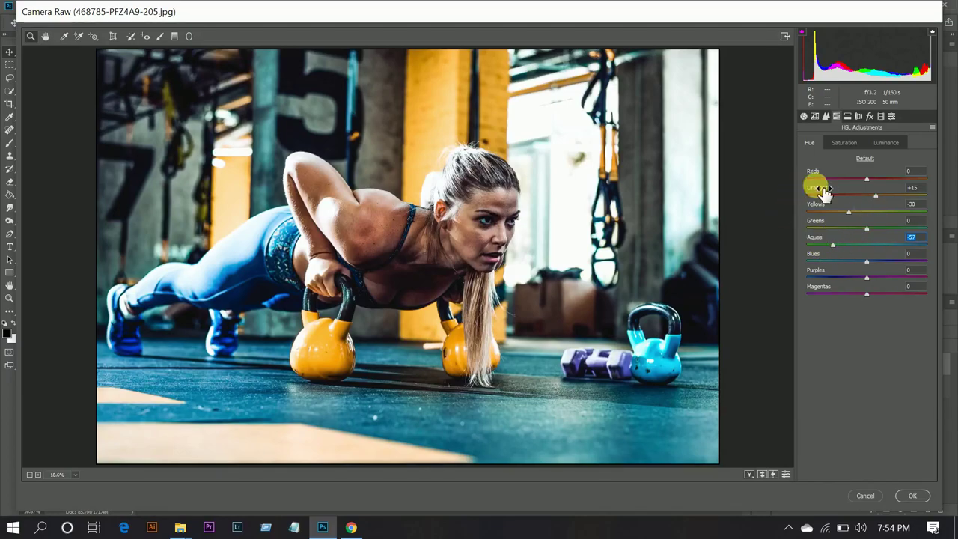
In HSL Saturation, set Oranges -30, Yellows -85, Aquas -51 and Blues -70.
{"action": "left_click", "coordinate": [855, 147]}
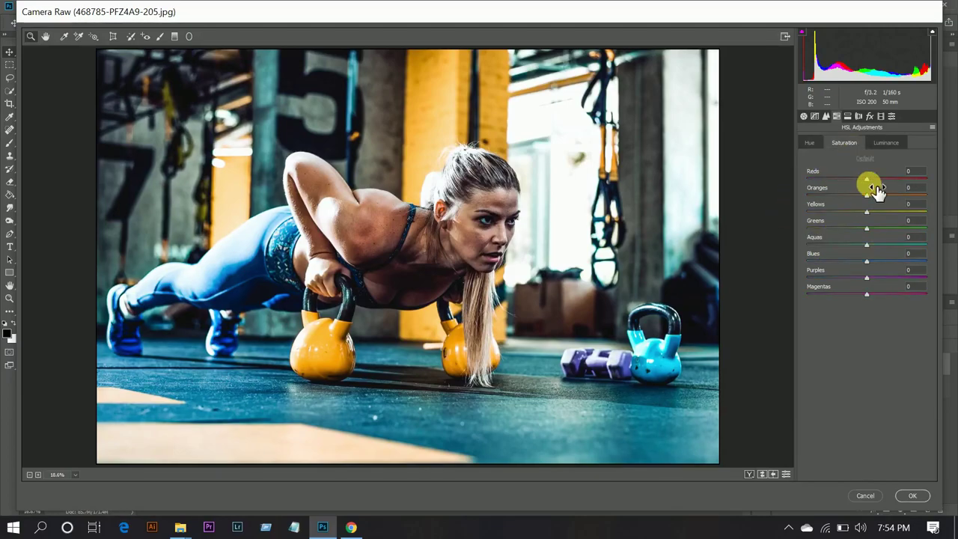
{"action": "left_click_drag", "start_coordinate": [868, 193], "coordinate": [851, 199]}
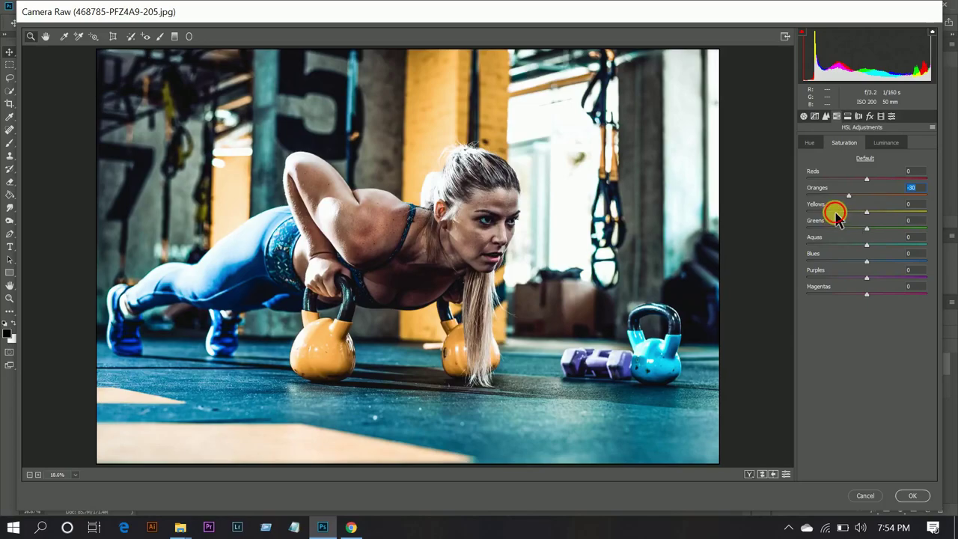
{"action": "left_click", "coordinate": [835, 212]}
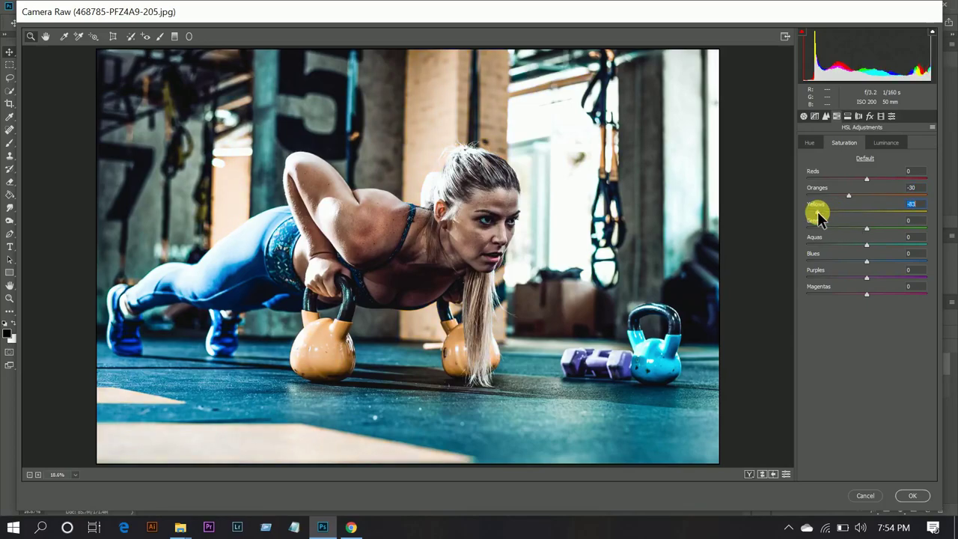
{"action": "left_click_drag", "start_coordinate": [818, 214], "coordinate": [817, 215]}
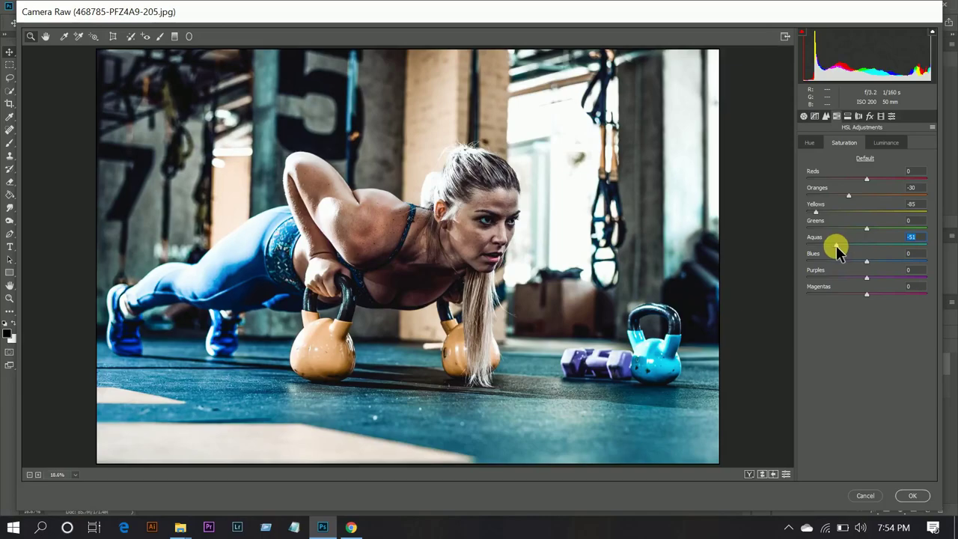
{"action": "mouse_move", "coordinate": [843, 258]}
{"action": "left_mouse_down"}
{"action": "mouse_move", "coordinate": [816, 261]}
{"action": "mouse_move", "coordinate": [825, 263]}
{"action": "left_mouse_up"}
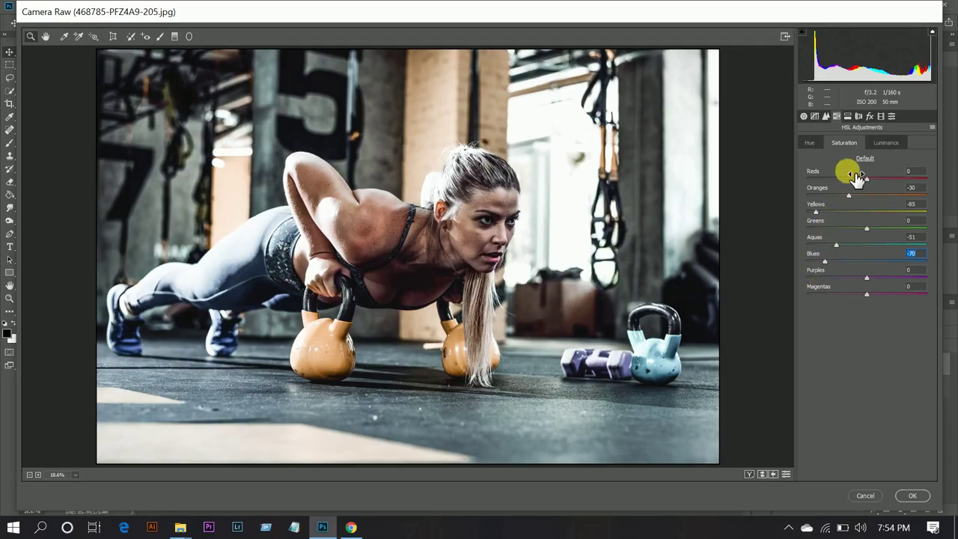
In HSL Luminance, set Reds +9, Oranges -28 and Yellows +60.
{"action": "left_click", "coordinate": [887, 142]}
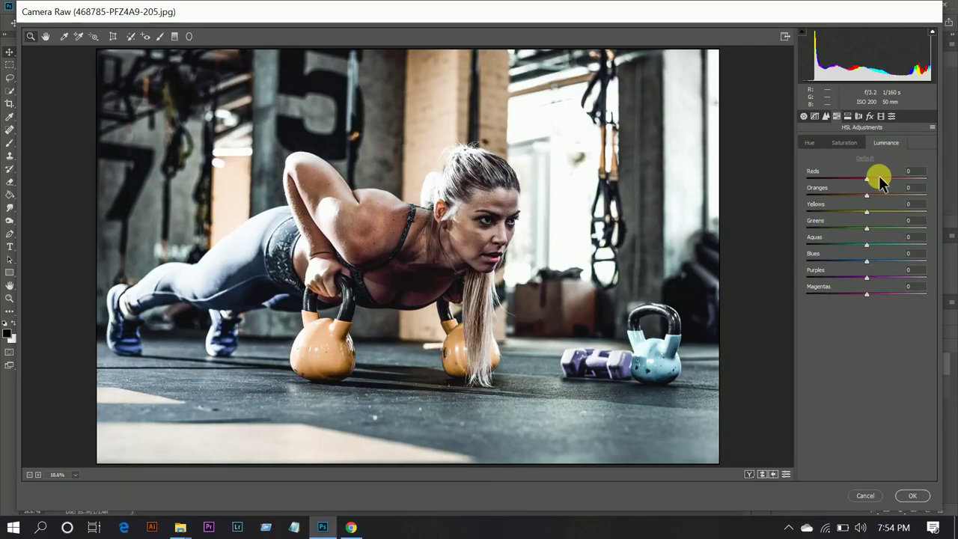
{"action": "left_click_drag", "start_coordinate": [880, 180], "coordinate": [872, 179]}
{"action": "left_click_drag", "start_coordinate": [842, 196], "coordinate": [850, 197]}
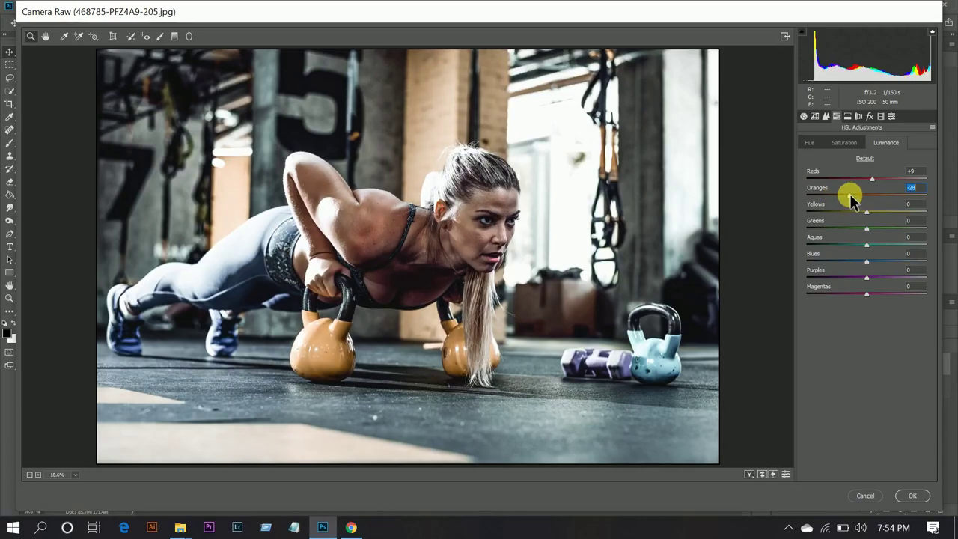
{"action": "left_click_drag", "start_coordinate": [866, 211], "coordinate": [898, 213]}
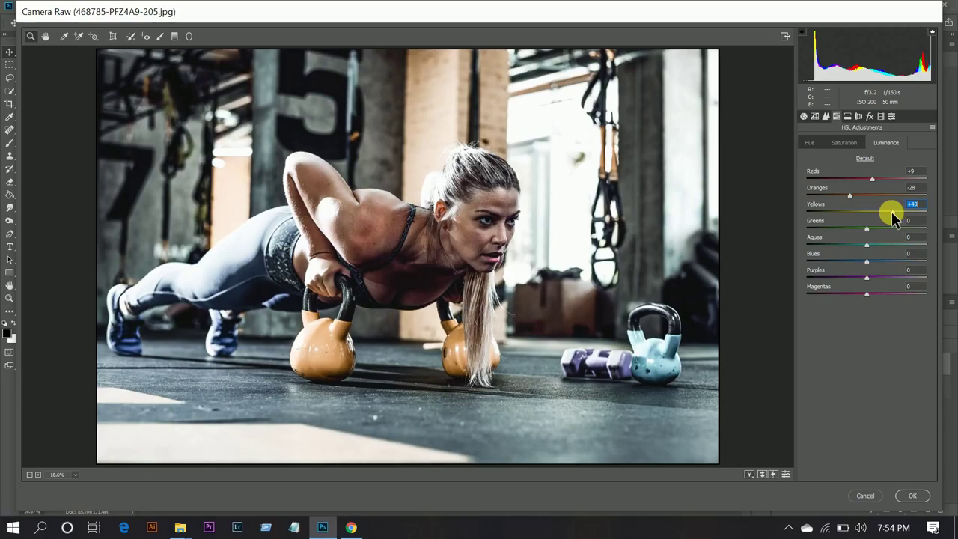
{"action": "left_click_drag", "start_coordinate": [898, 216], "coordinate": [904, 218]}
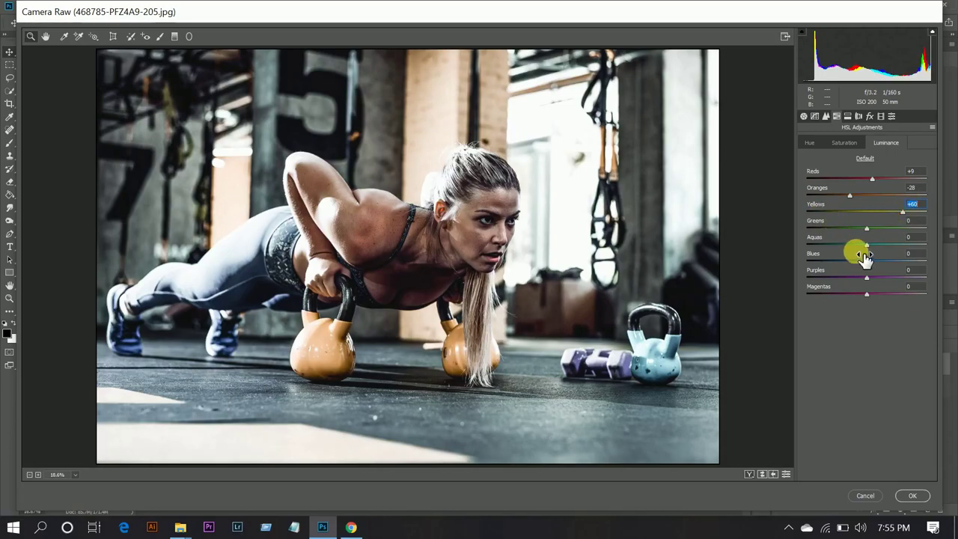
Set Split Toning balance to +100 with a shadow tint of hue 215, saturation 56.
{"action": "left_click", "coordinate": [847, 117]}
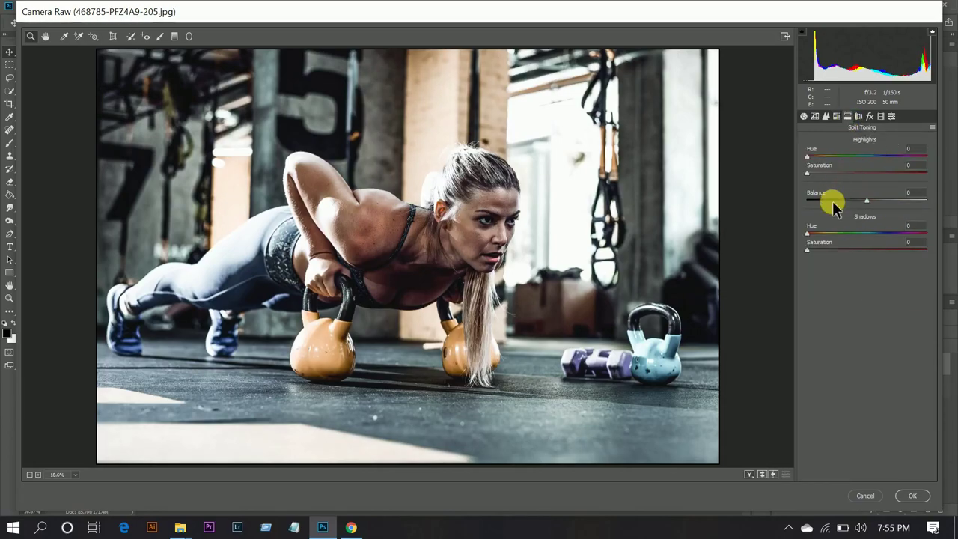
{"action": "left_click_drag", "start_coordinate": [867, 201], "coordinate": [950, 210]}
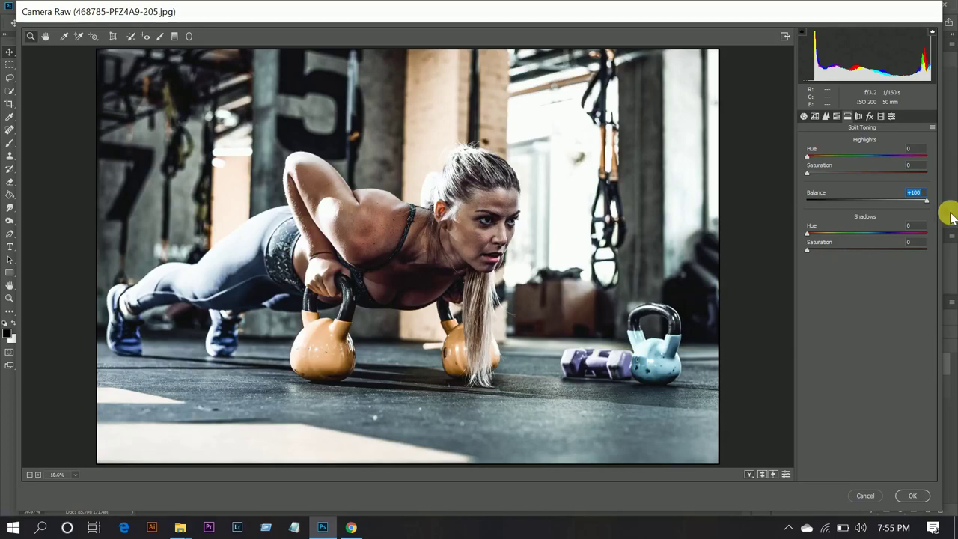
{"action": "left_click", "coordinate": [851, 232]}
{"action": "left_click", "coordinate": [847, 249]}
{"action": "left_click_drag", "start_coordinate": [851, 233], "coordinate": [877, 233]}
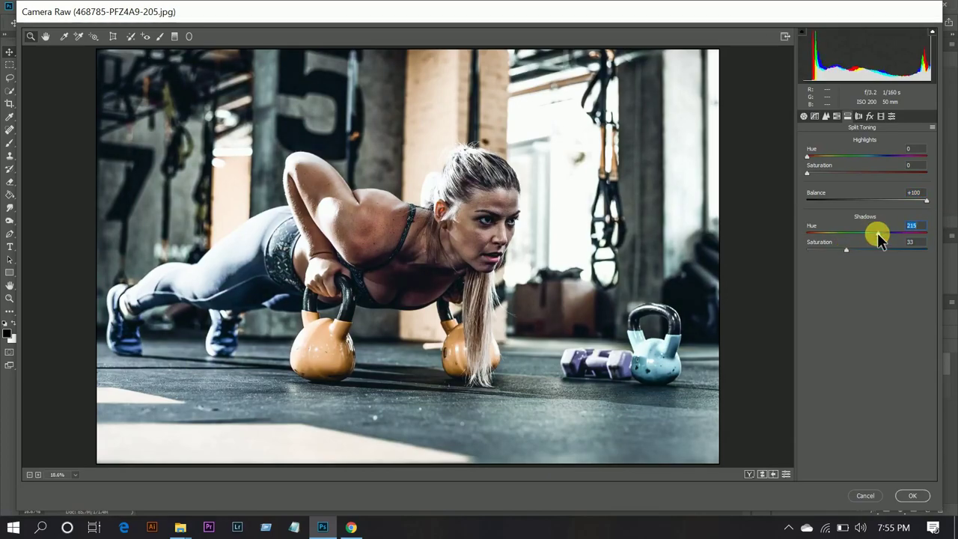
{"action": "left_click", "coordinate": [855, 248]}
In Calibration, set Shadows Tint, Red and Green Primary Hue +100, Blue Hue -100, Blue Saturation -70.
{"action": "left_click", "coordinate": [883, 118]}
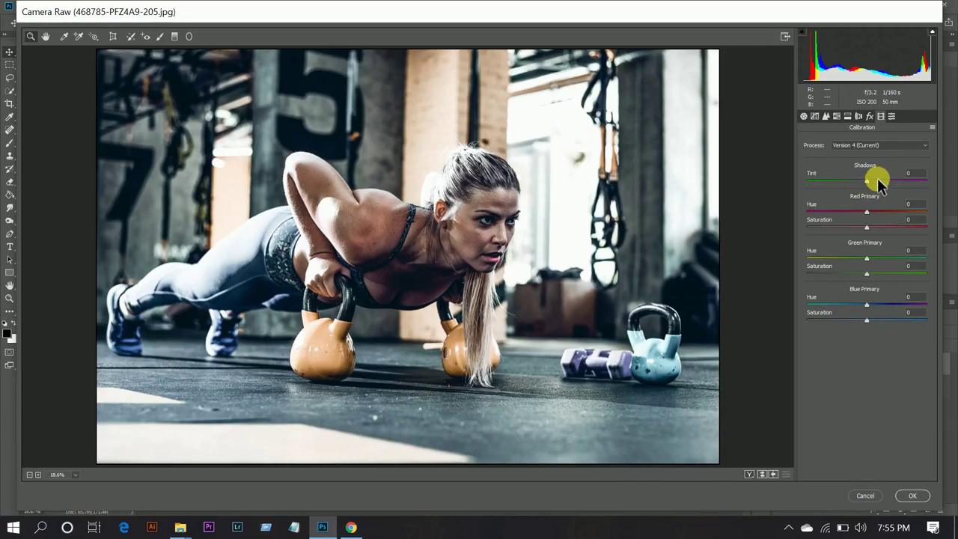
{"action": "left_click_drag", "start_coordinate": [879, 183], "coordinate": [951, 175]}
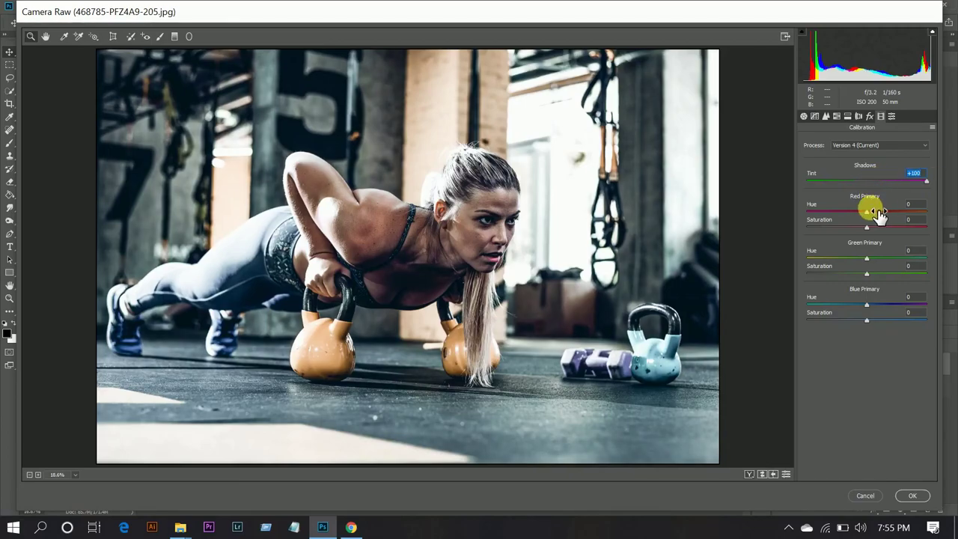
{"action": "left_click_drag", "start_coordinate": [872, 215], "coordinate": [952, 229]}
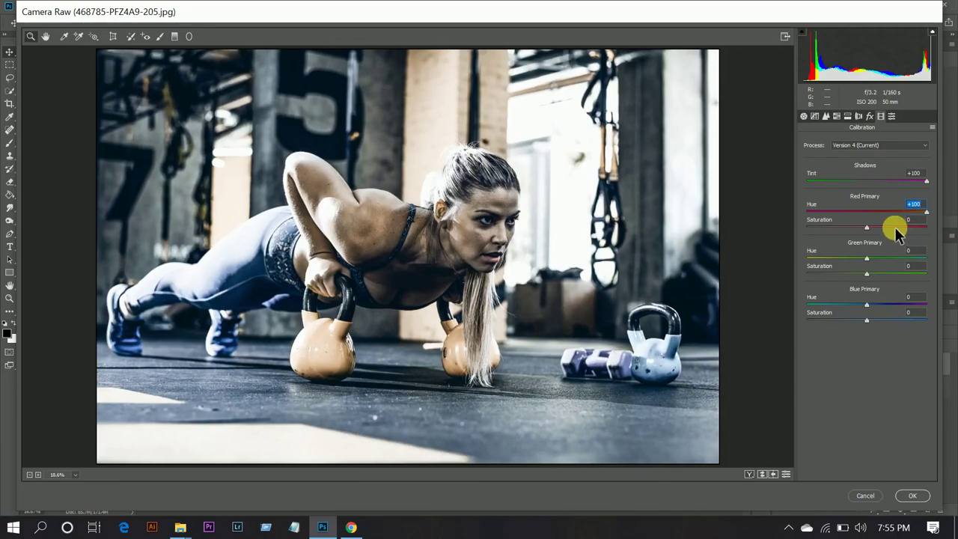
{"action": "left_click_drag", "start_coordinate": [866, 259], "coordinate": [952, 277]}
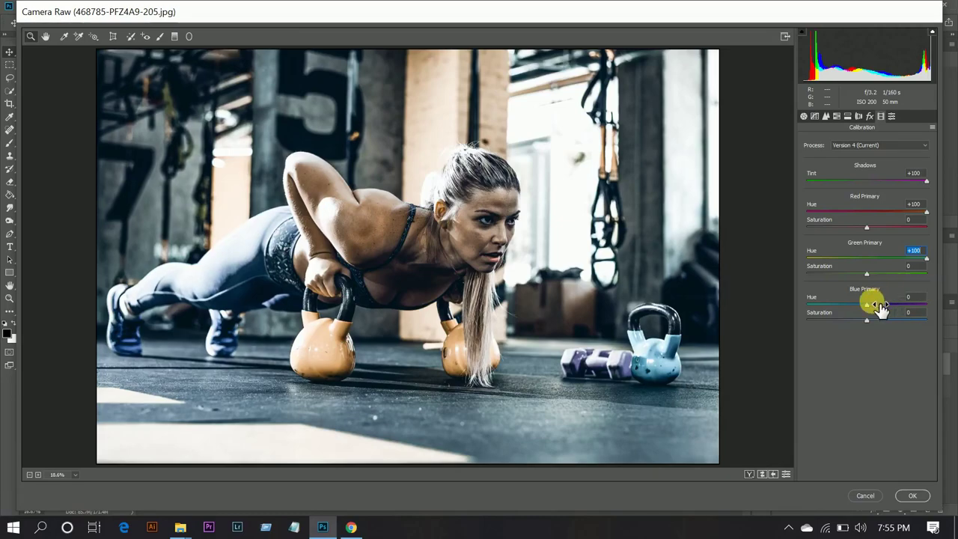
{"action": "left_click_drag", "start_coordinate": [864, 305], "coordinate": [663, 305]}
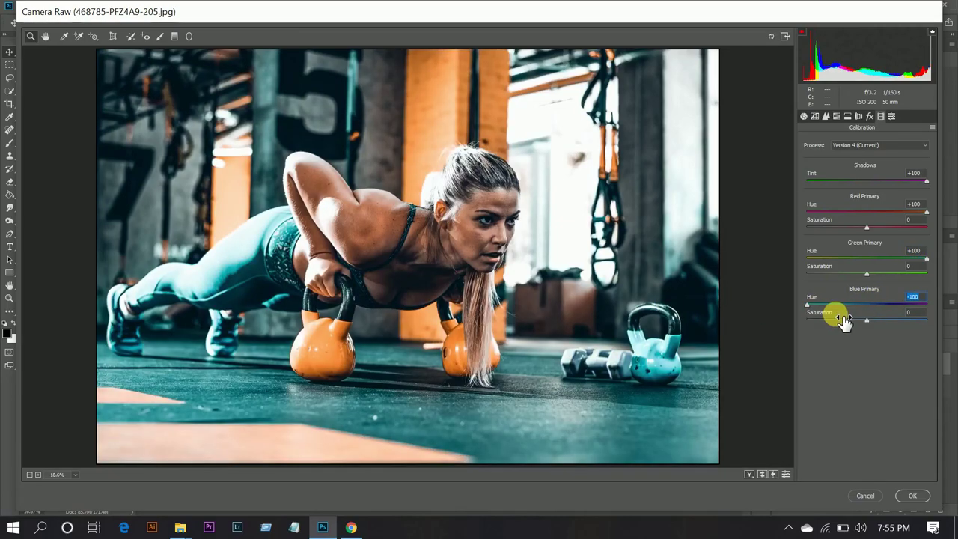
{"action": "left_click_drag", "start_coordinate": [840, 319], "coordinate": [708, 332]}
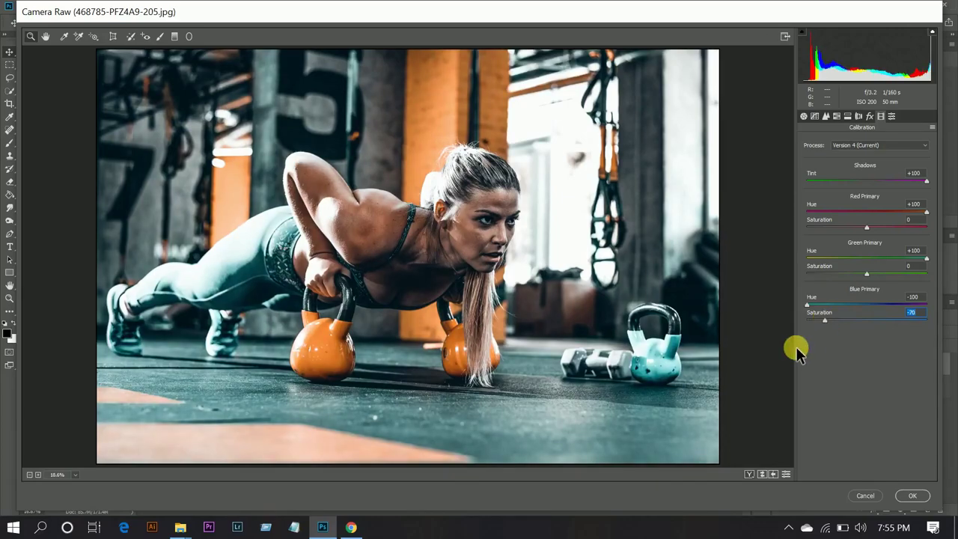
Set the HSL Oranges luminance to -16, then review the Hue and Basic panels.
{"action": "left_click", "coordinate": [847, 116]}
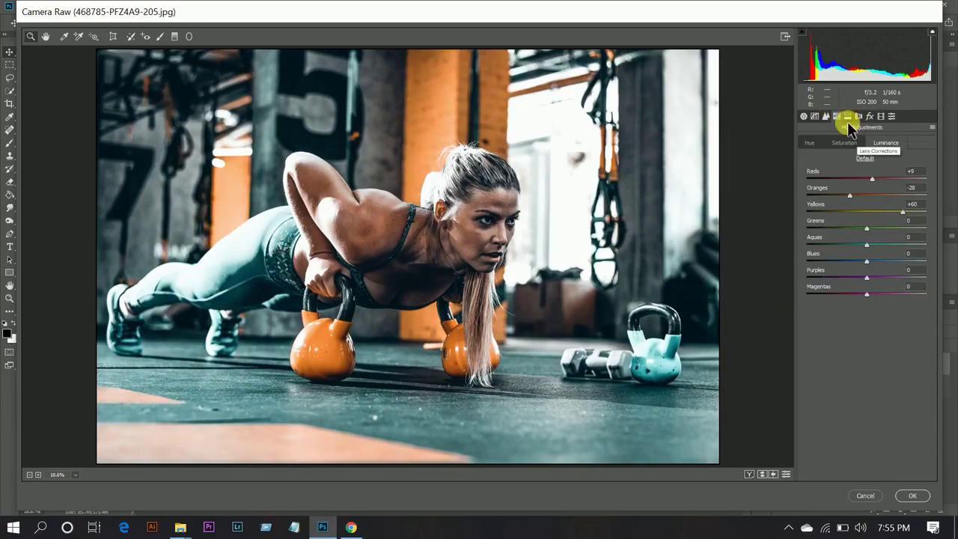
{"action": "left_click", "coordinate": [862, 194]}
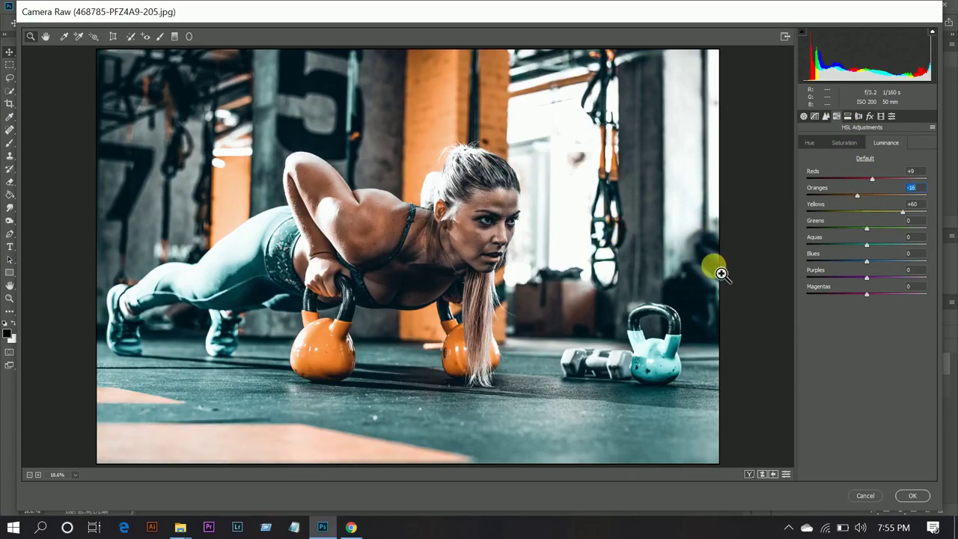
{"action": "left_click", "coordinate": [808, 143]}
{"action": "left_click", "coordinate": [803, 117]}
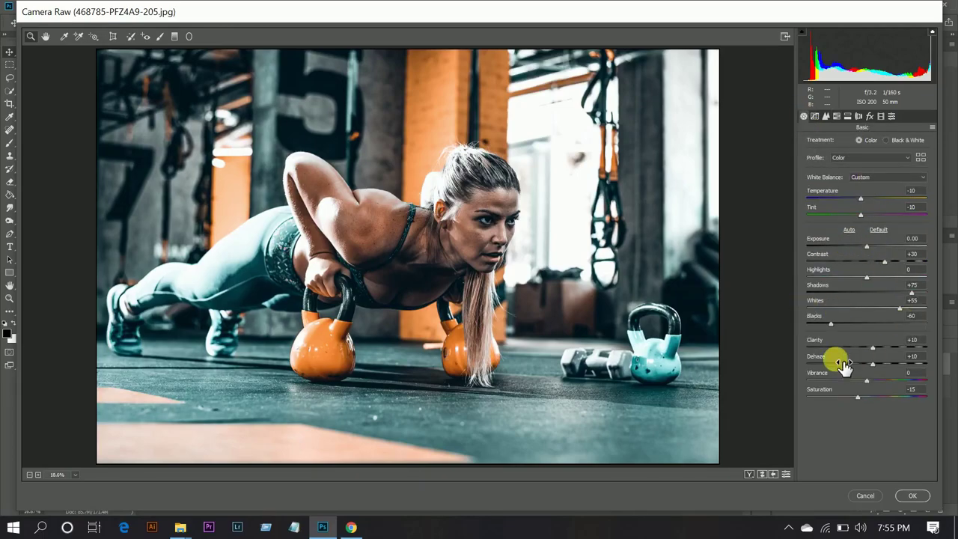
Inspect the zoomed and panned Before/After view, then commit the Camera Raw grade with OK.
{"action": "key", "text": "q"}
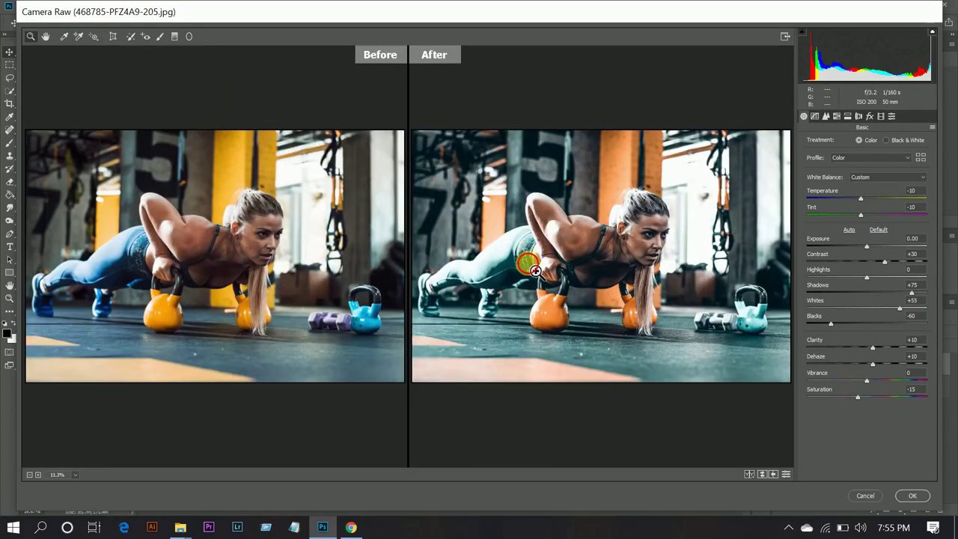
{"action": "left_click", "coordinate": [527, 263]}
{"action": "mouse_move", "coordinate": [622, 171]}
{"action": "left_mouse_down"}
{"action": "mouse_move", "coordinate": [299, 311]}
{"action": "mouse_move", "coordinate": [699, 378]}
{"action": "mouse_move", "coordinate": [651, 160]}
{"action": "left_mouse_up"}
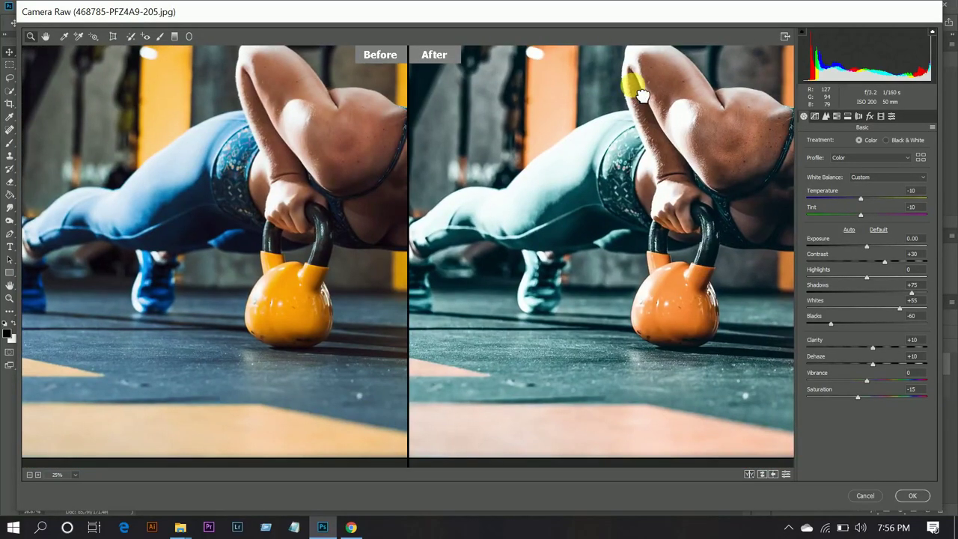
{"action": "left_click", "coordinate": [914, 496]}
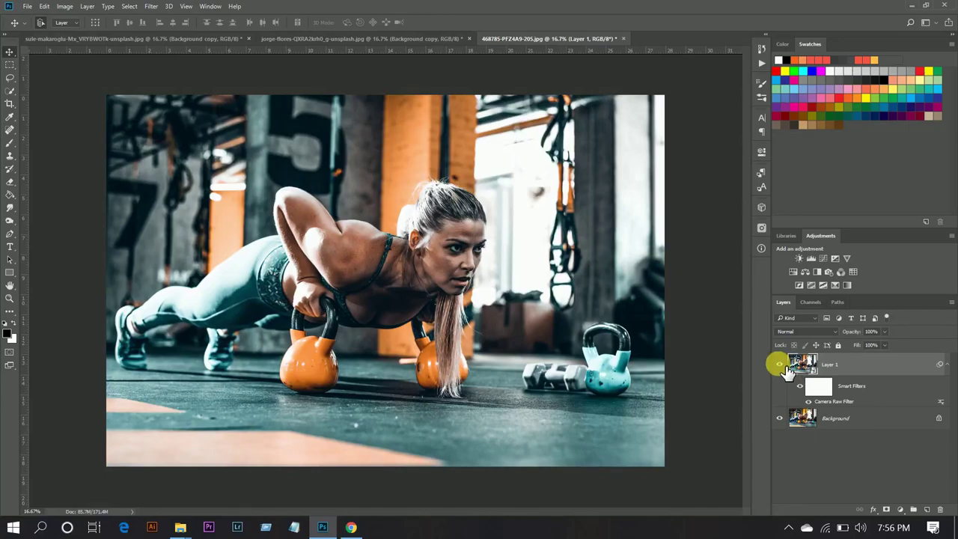
Toggle Layer 1 to compare, then open the pillared-hall photo and toggle its Background copy.
{"action": "left_click", "coordinate": [779, 364]}
{"action": "left_click", "coordinate": [779, 365]}
{"action": "left_click", "coordinate": [401, 37]}
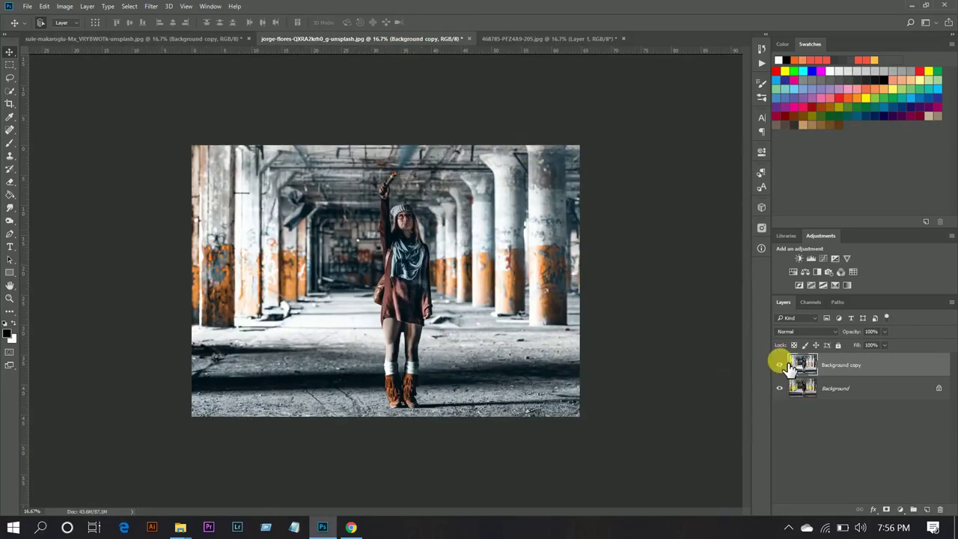
{"action": "left_click", "coordinate": [779, 364]}
{"action": "left_click", "coordinate": [779, 364]}
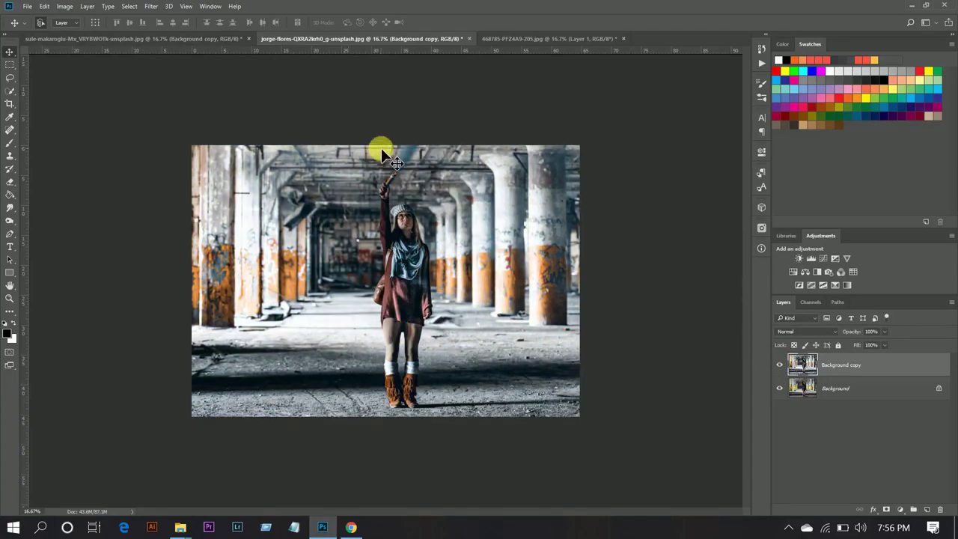